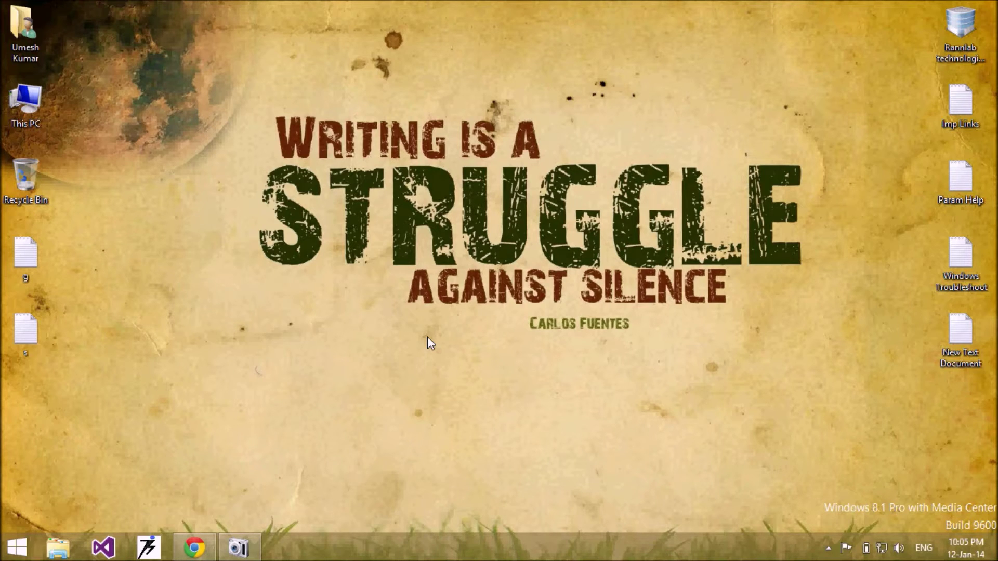
Return to Facebook in Chrome, fill Email or Phone with the saved username suggestion, and type the password
left_click(193, 547)
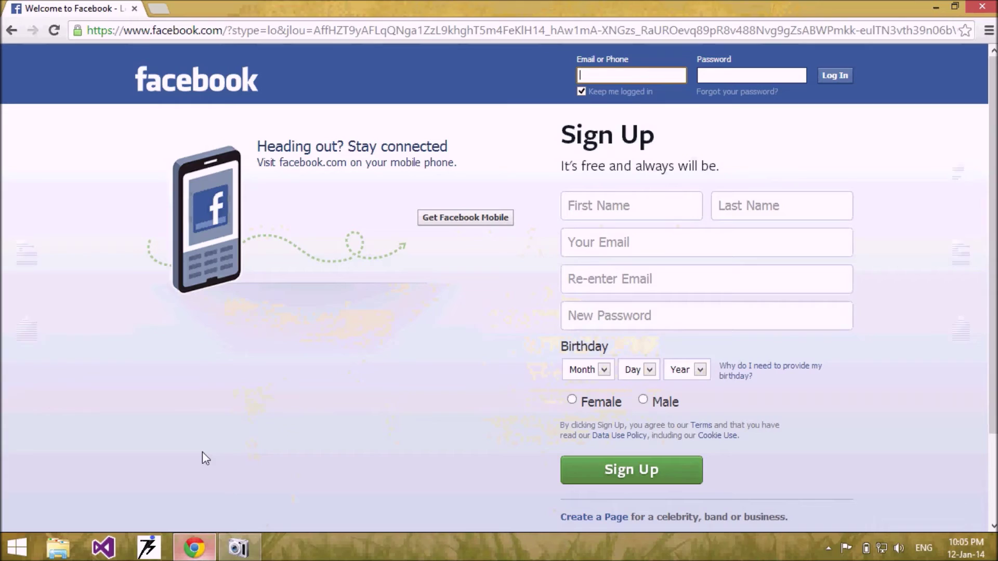
left_click(616, 74)
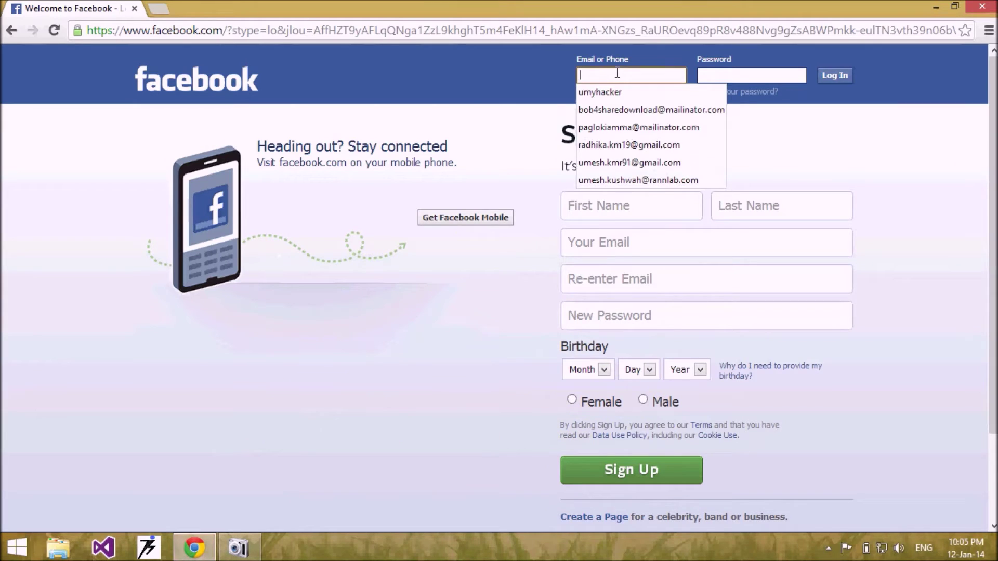
type("um")
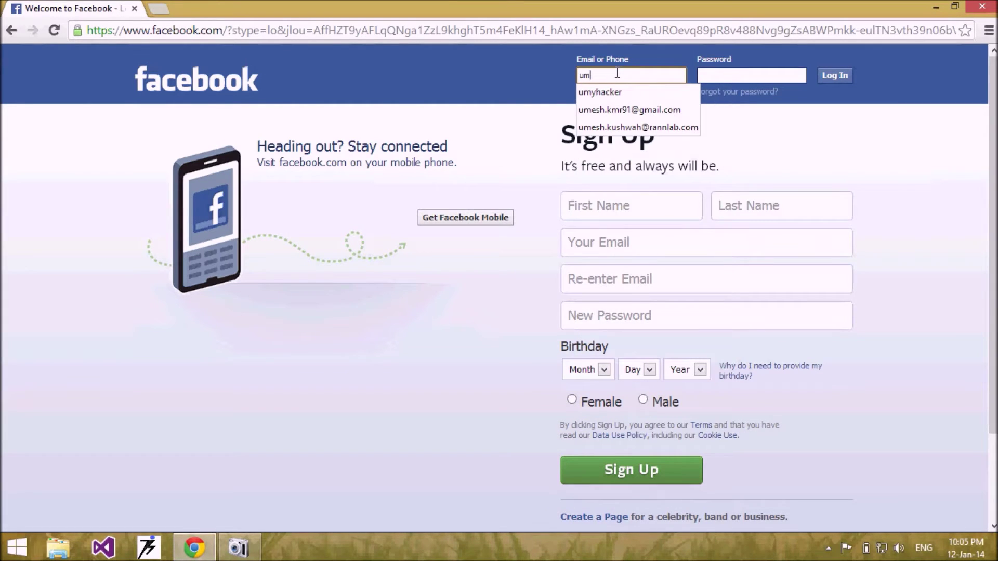
key("Down")
key("Tab")
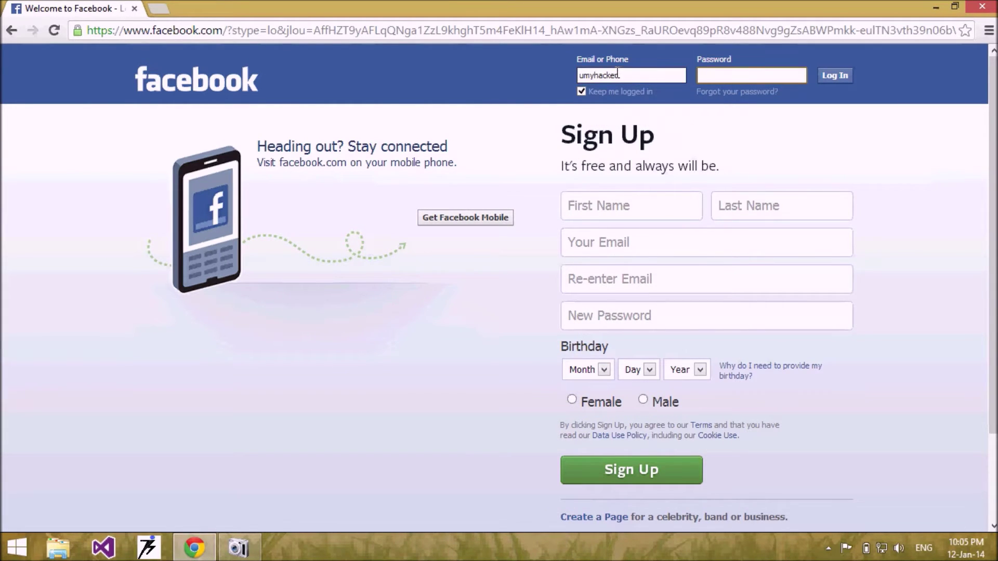
type("123")
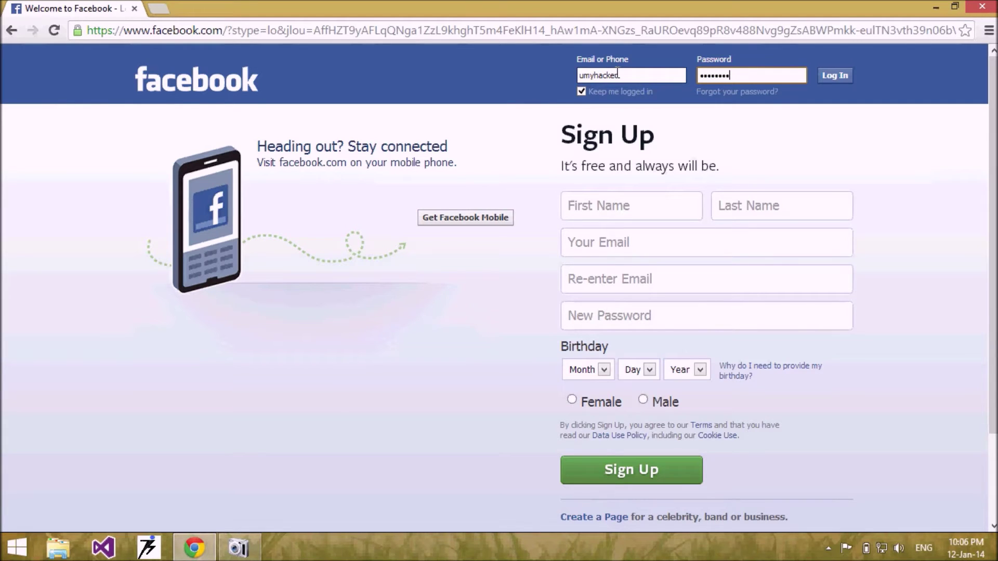
Type the account password into the Password field beside the filled username
type("1234567")
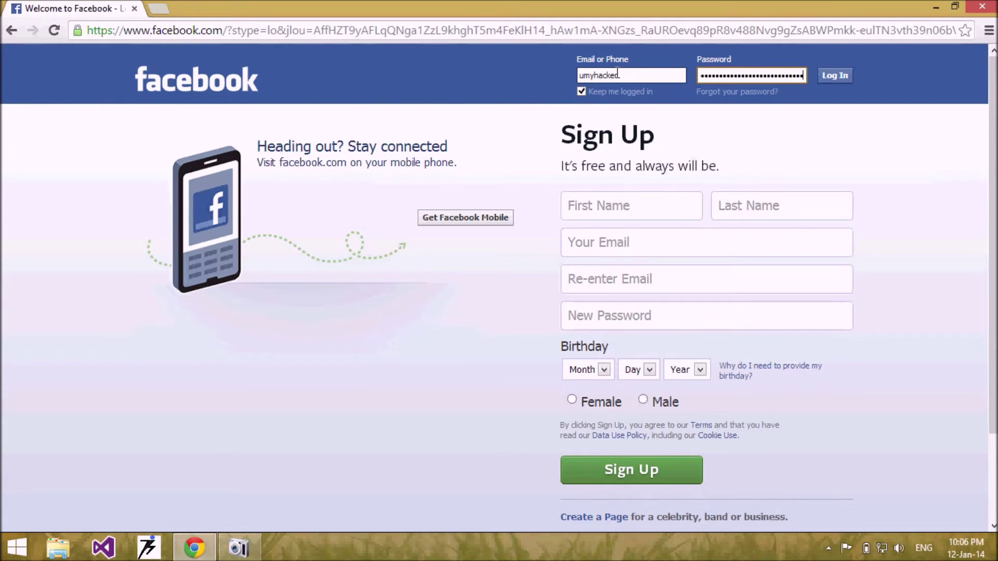
Submit the Facebook login, then retype the account password on the 'Please re-enter your password' page
left_click(834, 75)
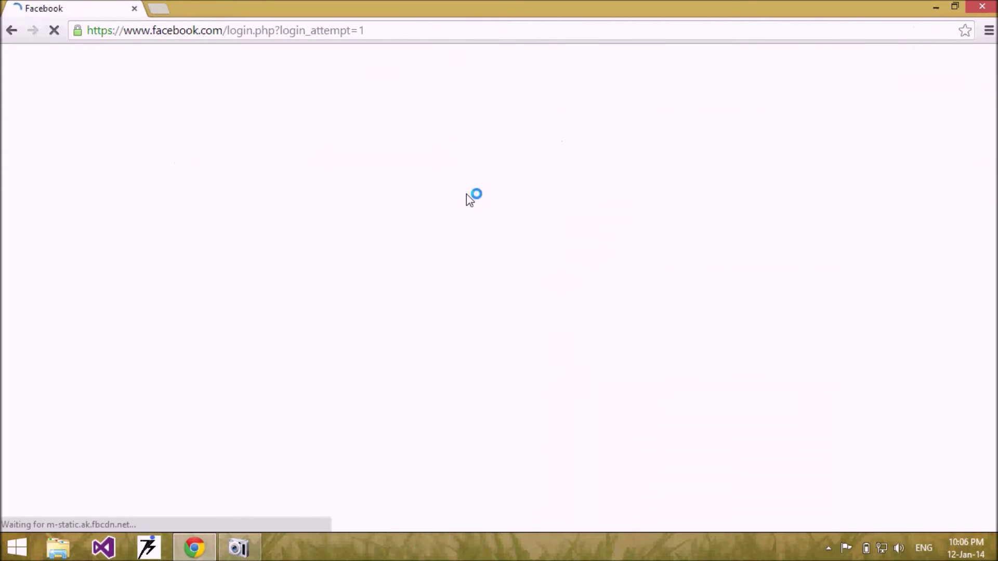
left_click(466, 321)
type("•••••••••")
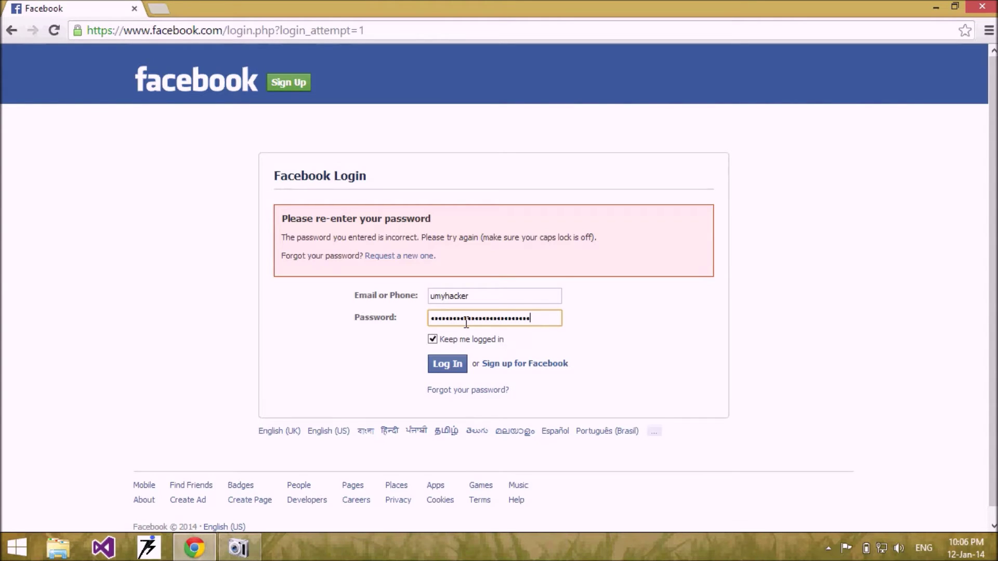
Type the rest of the account password into the login form's Password field
type("••••")
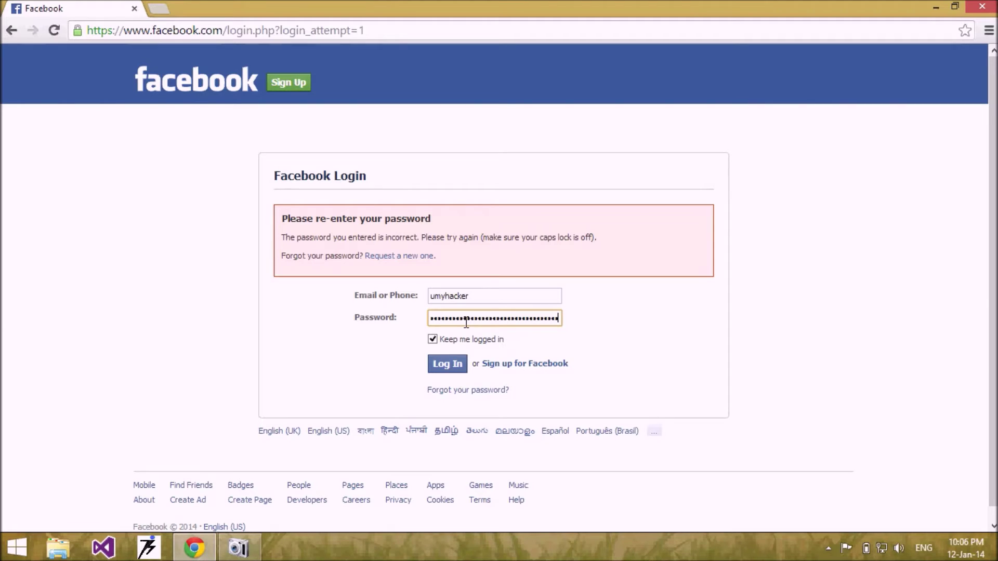
Resubmit the Facebook login with the filled-in username and re-entered long password
left_click(456, 365)
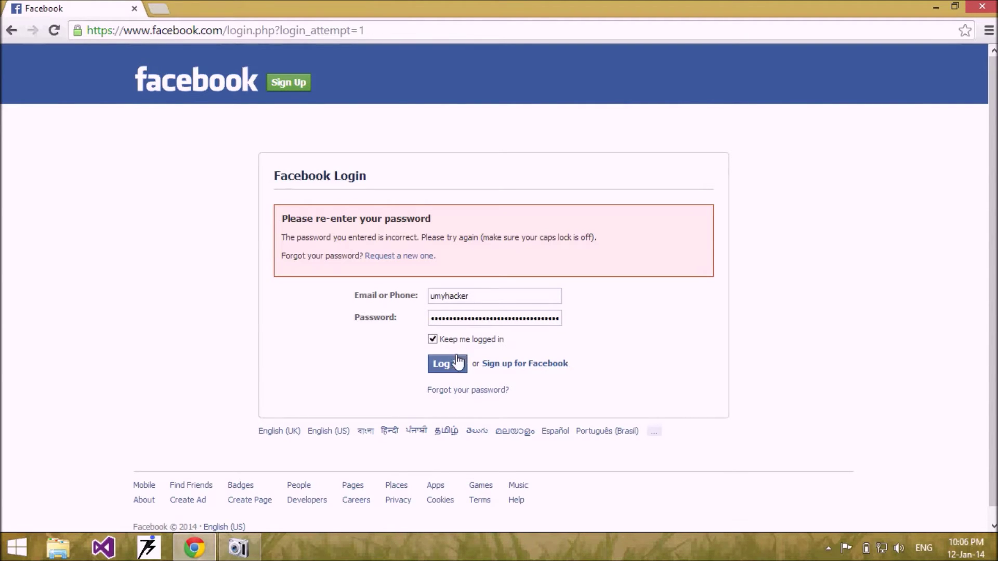
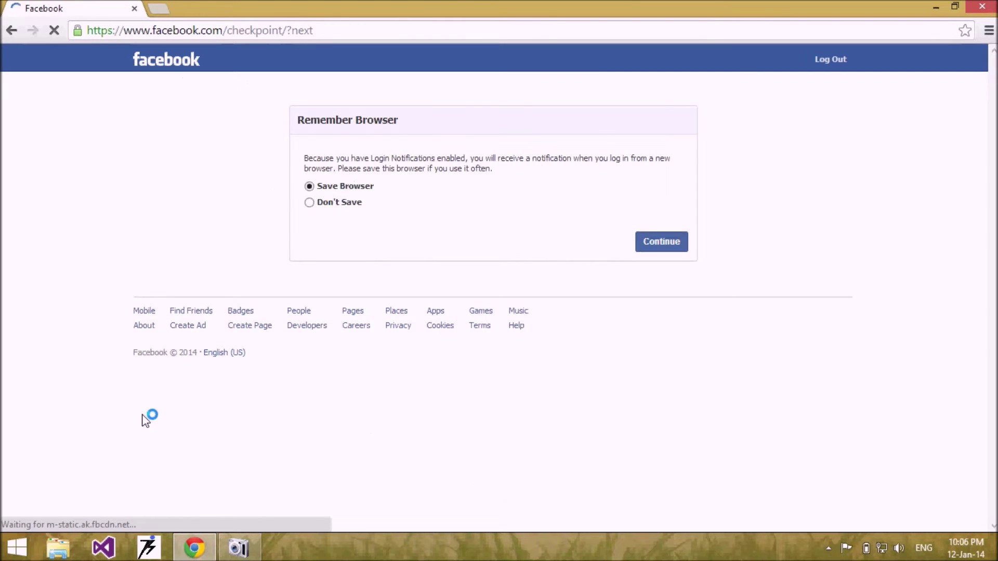
Continue past Remember Browser to the news feed, then log out from the gear menu
left_click(653, 247)
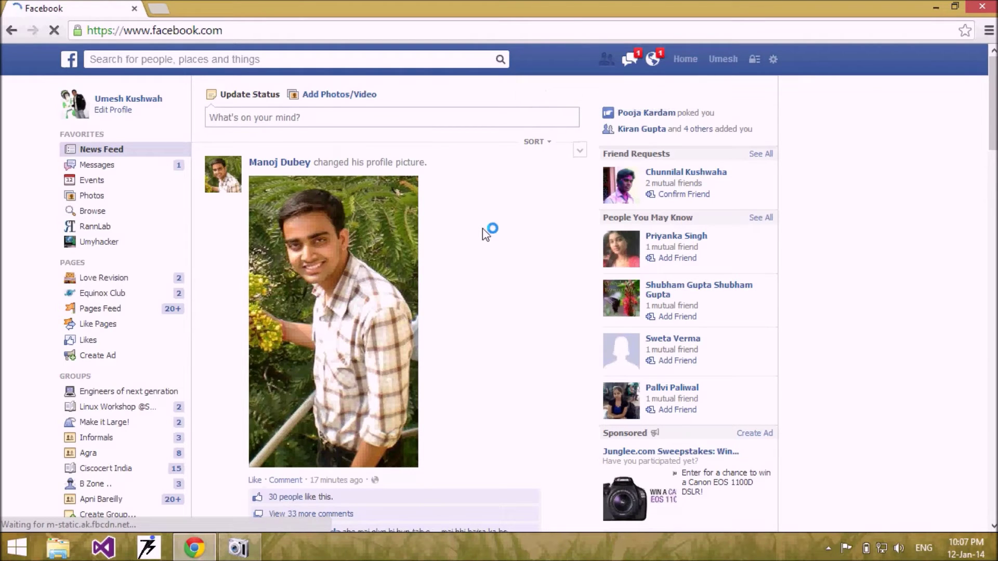
left_click(772, 59)
left_click(699, 294)
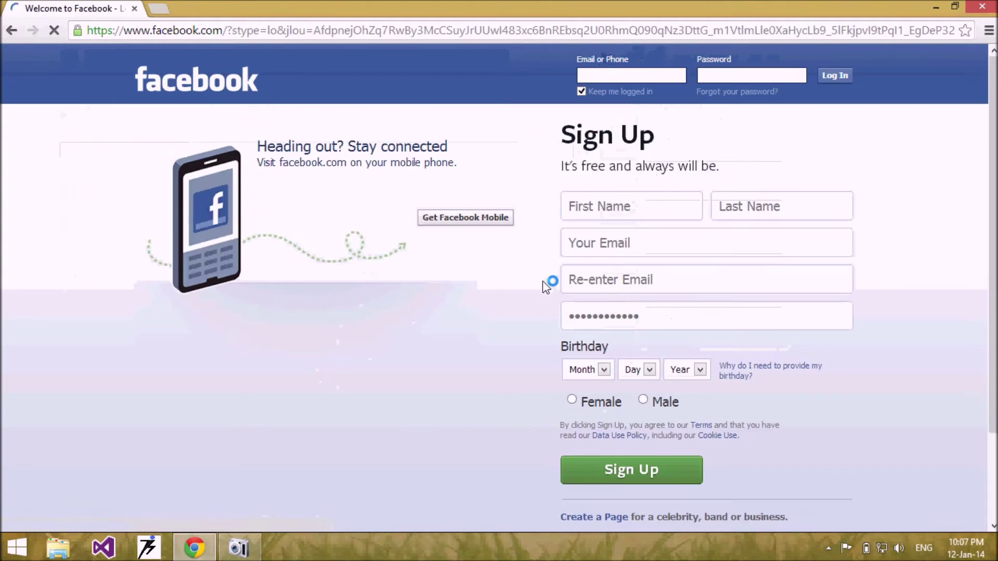
Launch Notepad via Run and paste in the carrier SMS number list
key("super+r")
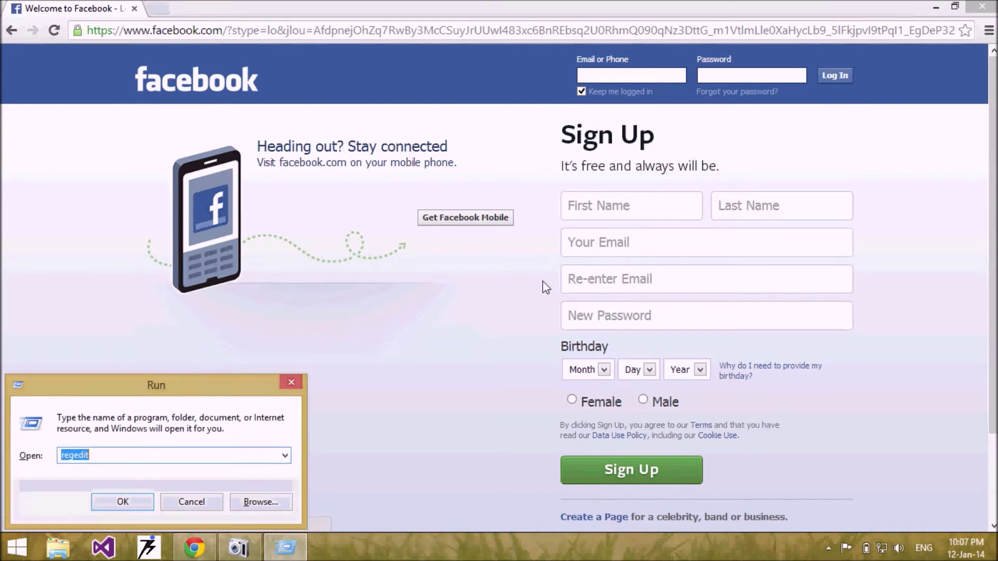
type("not")
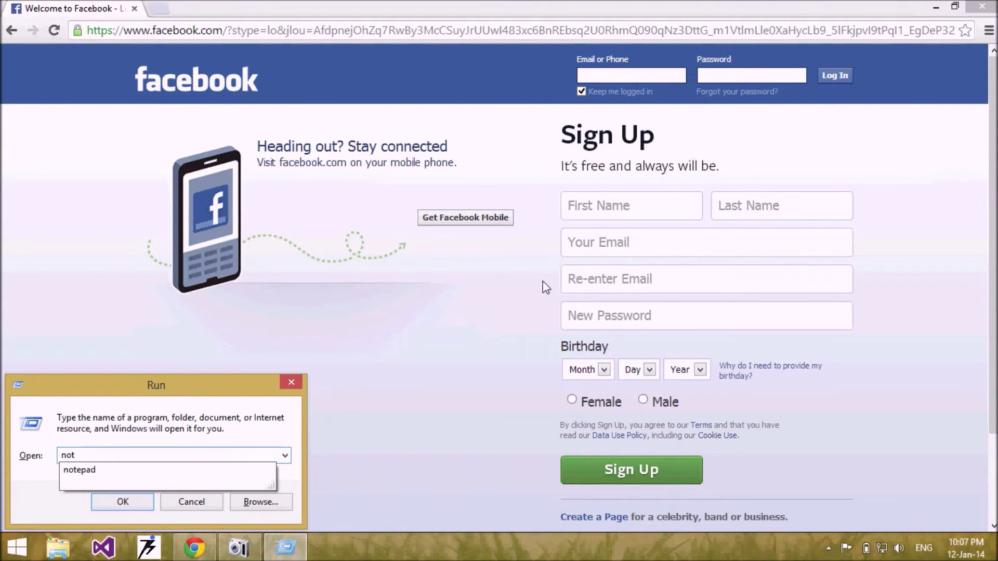
key("Down")
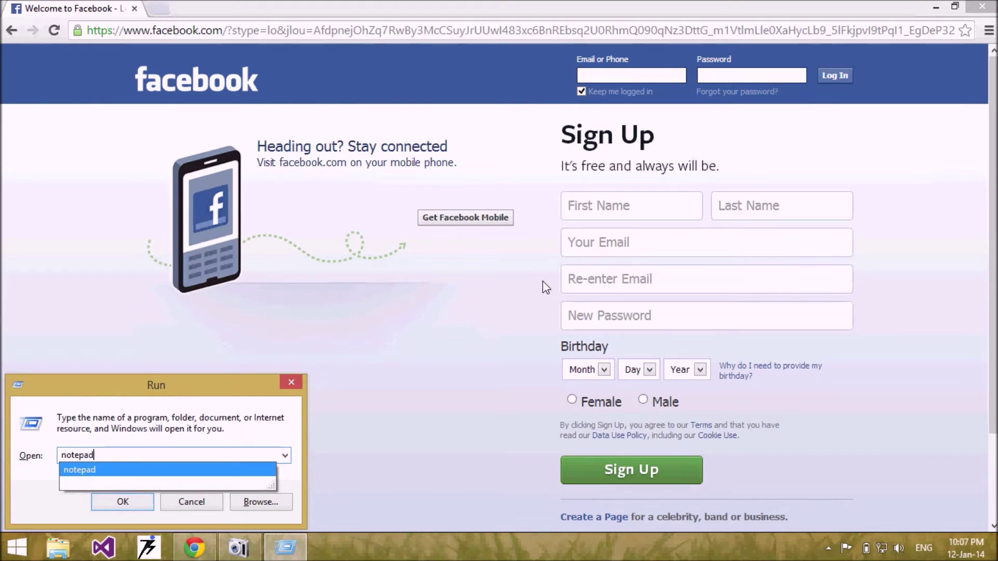
key("Return")
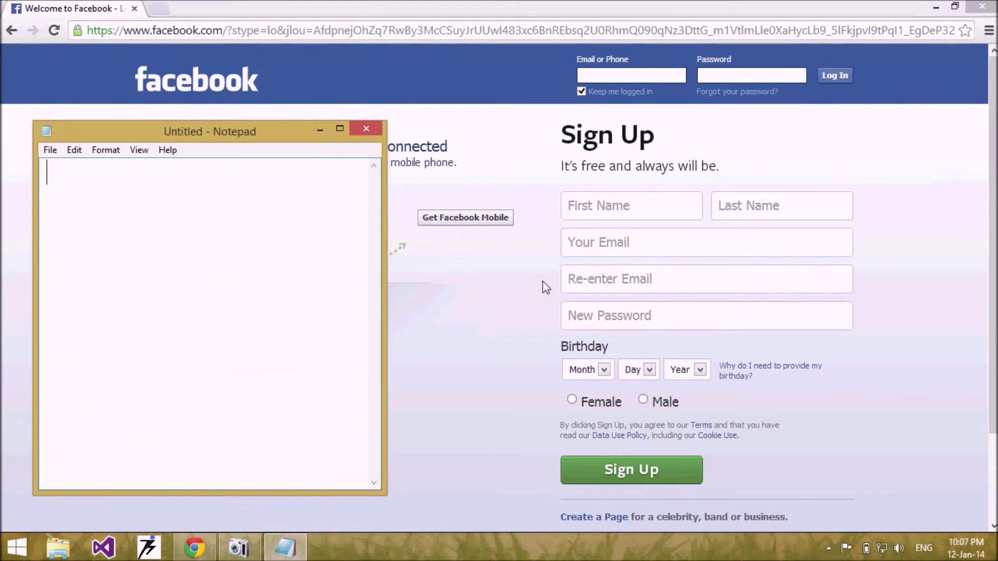
key("ctrl+v")
left_click_drag(213, 131, 511, 118)
left_click_drag(345, 159, 598, 336)
left_click(616, 329)
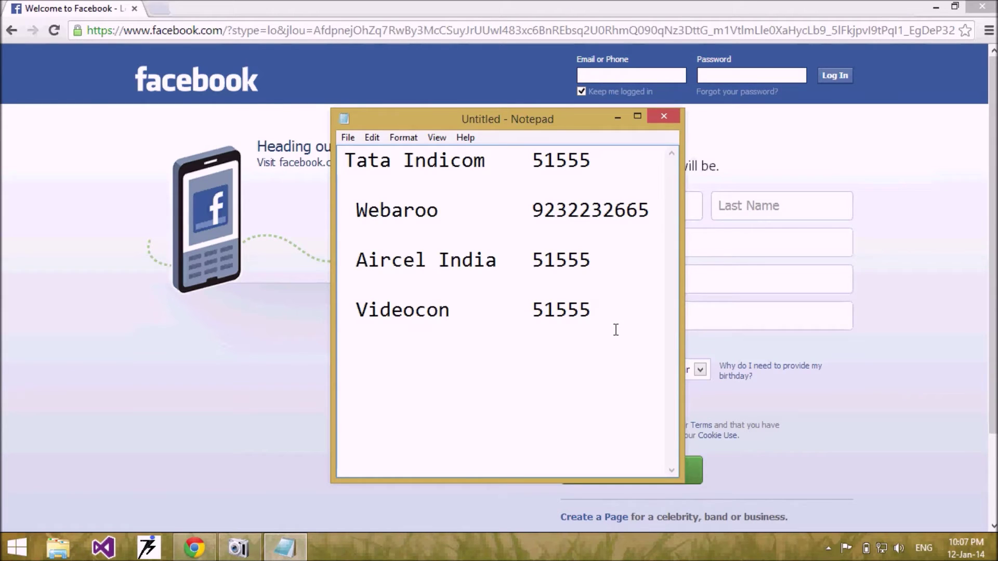
Add the label (BSNL) right after Webaroo on its line
left_click(448, 208)
key("Return")
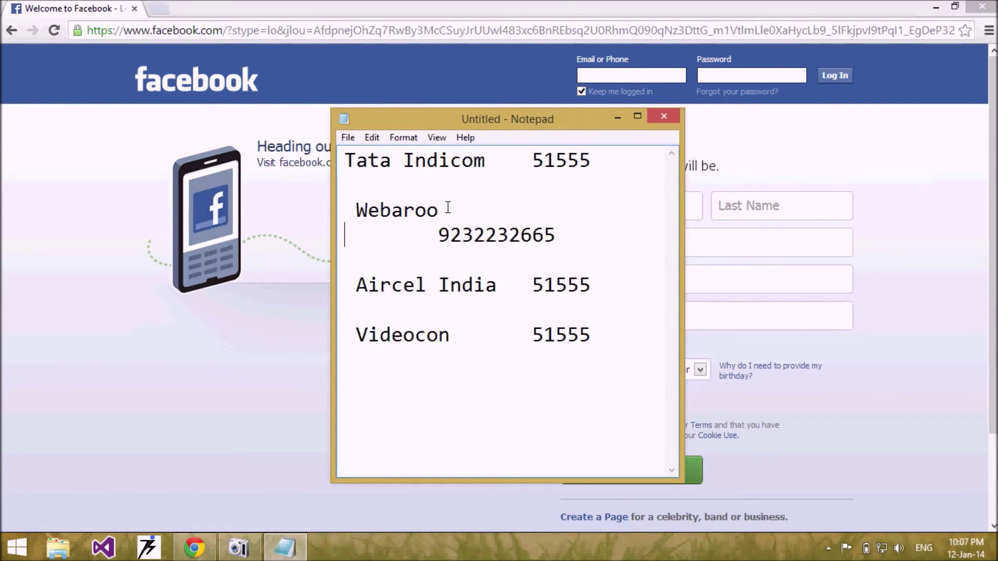
key("BackSpace")
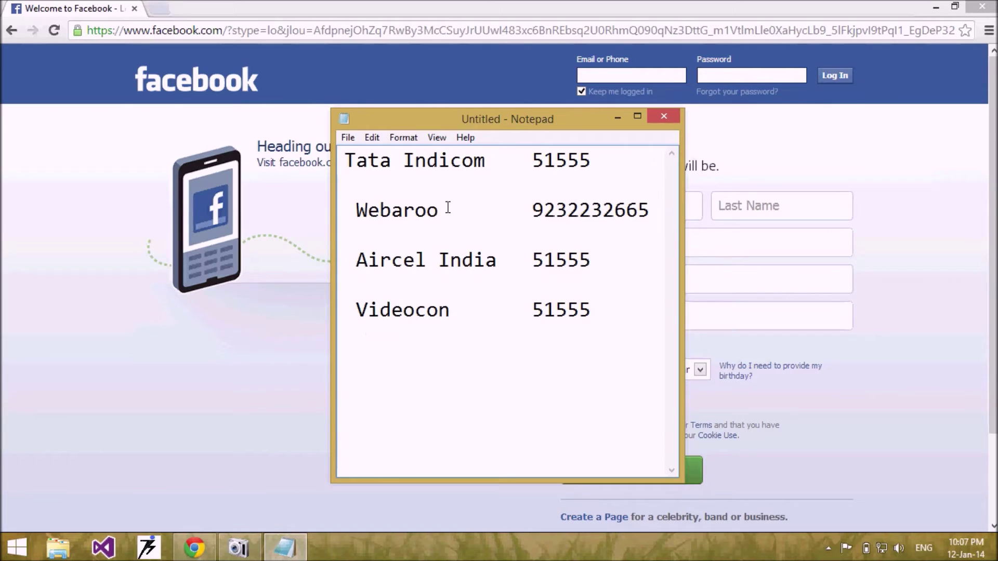
type("(BSNL)")
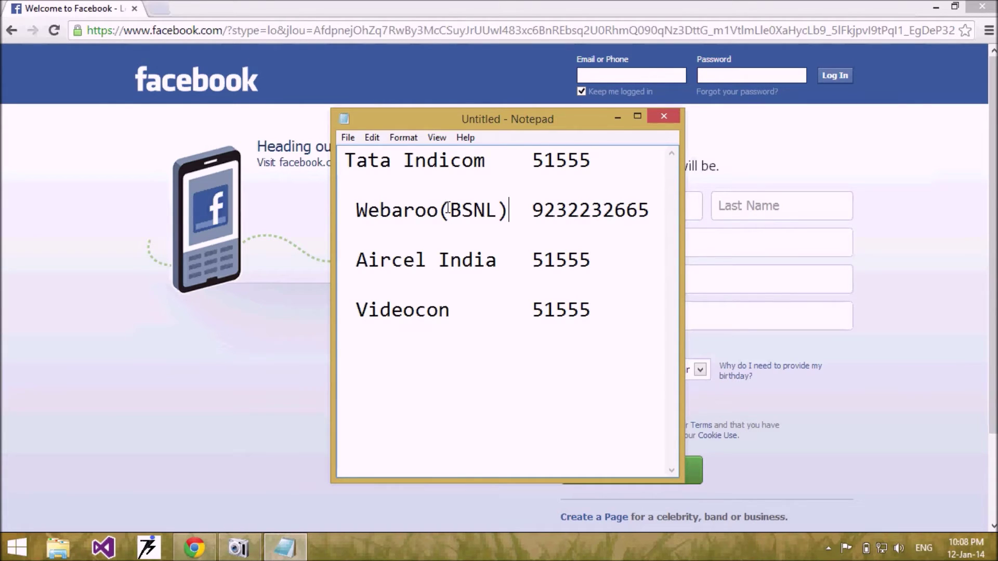
key("Right")
key("Left")
Add a new line 'Type OTP and send to' below the Videocon entry
left_click(404, 362)
key("Return")
key("Return")
type("Y")
key("BackSpace")
type("Type O")
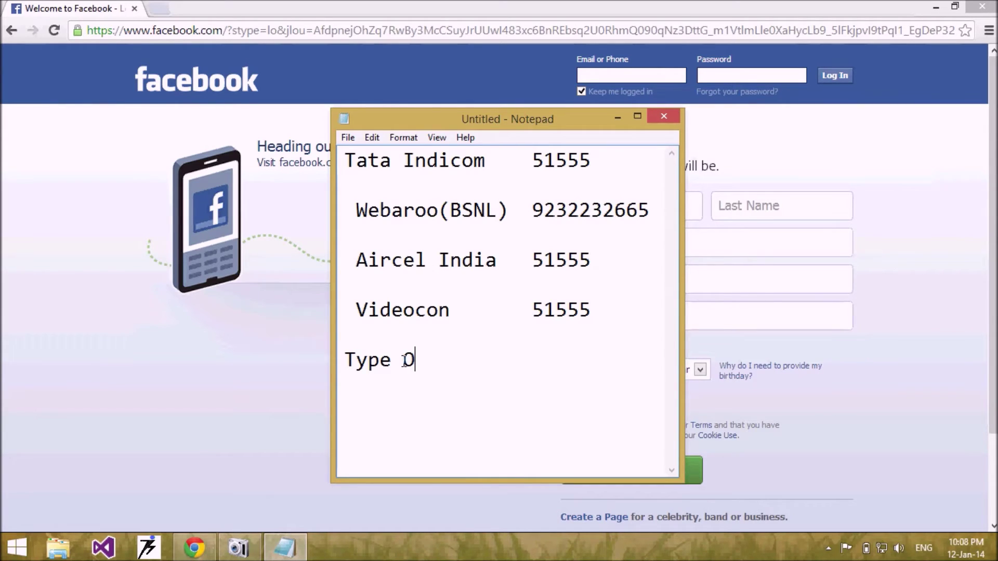
type("TP and send ")
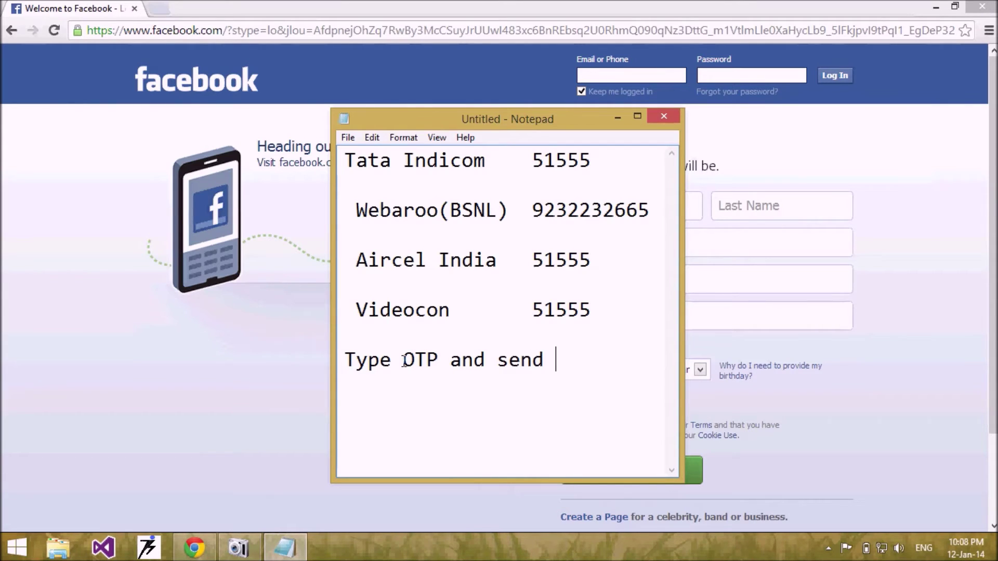
type("to")
left_click_drag(530, 217, 650, 203)
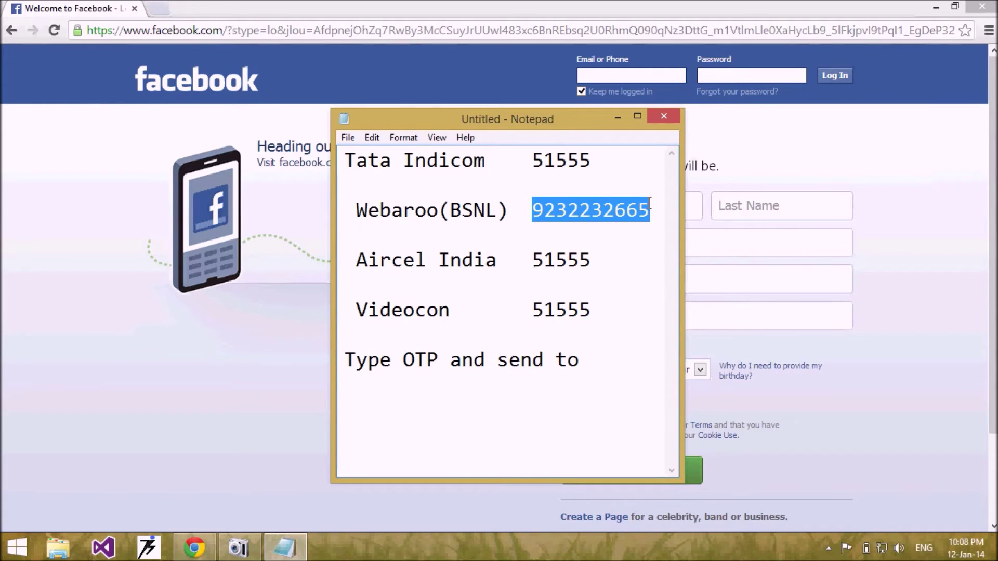
left_click(650, 203)
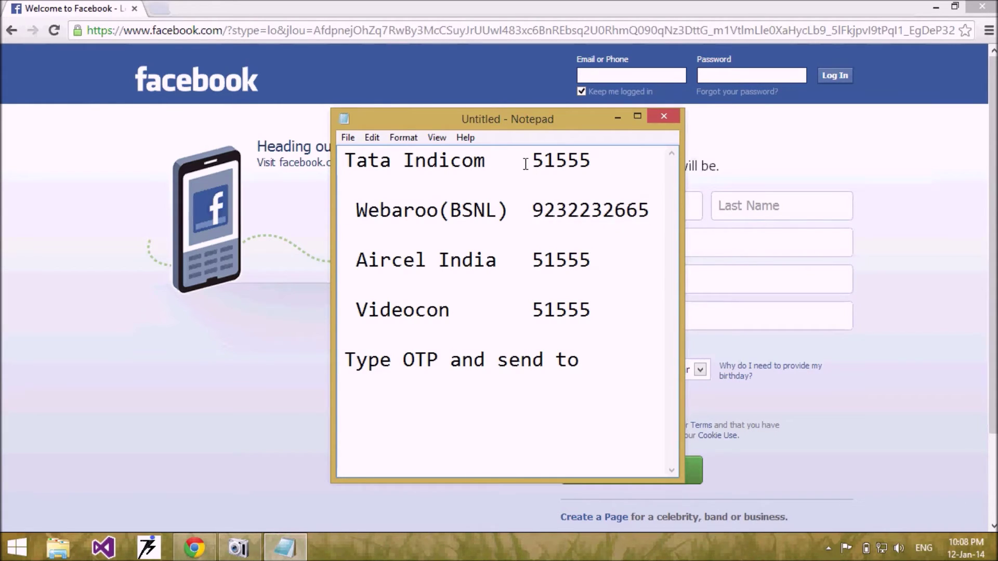
left_click_drag(531, 158, 592, 157)
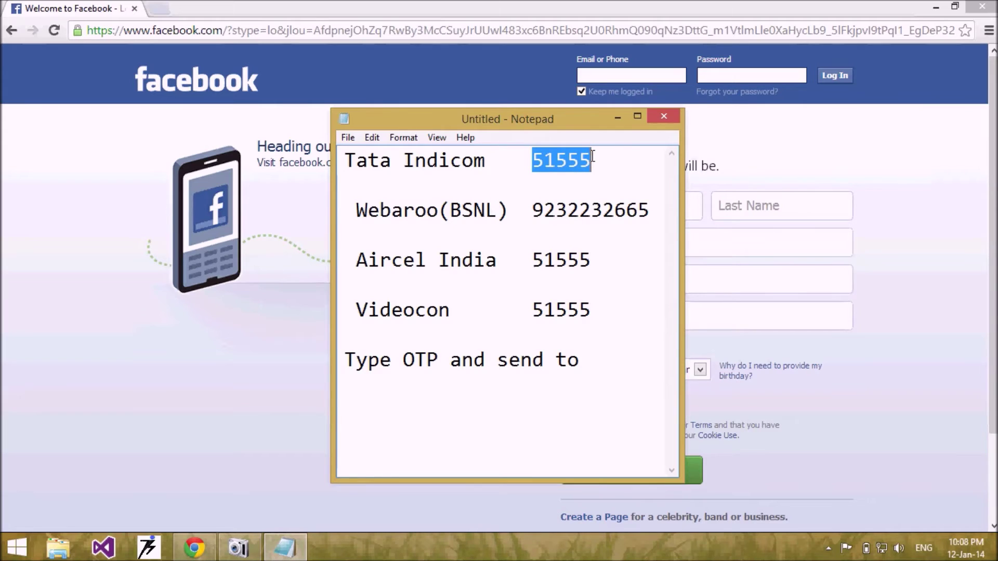
left_click(592, 158)
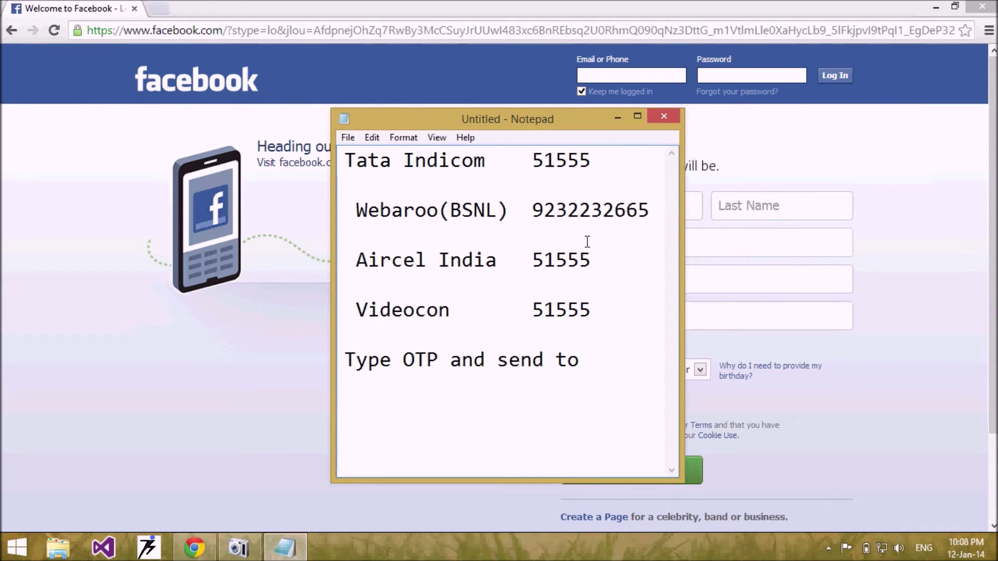
left_click(543, 207)
left_click_drag(544, 206, 645, 210)
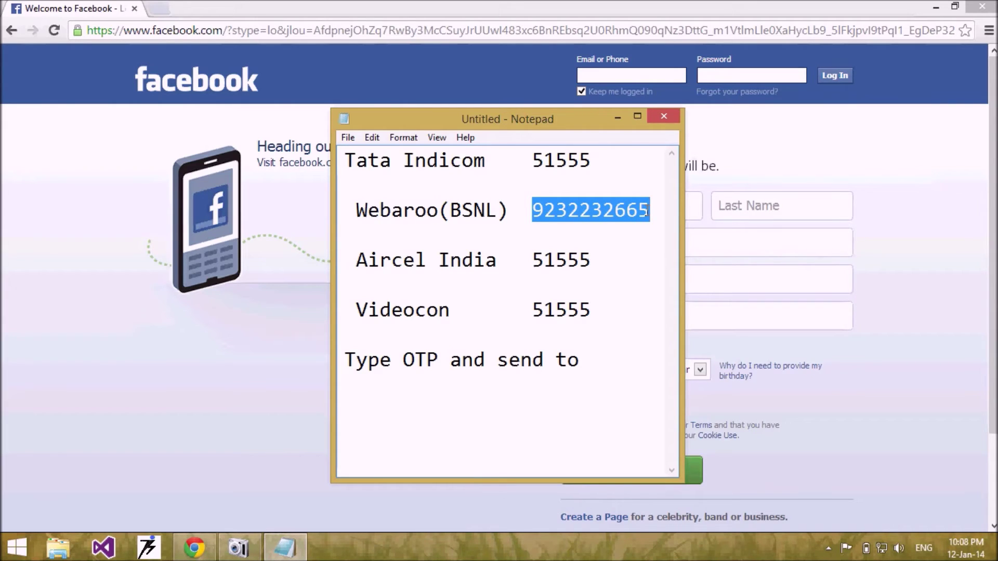
left_click_drag(391, 360, 433, 359)
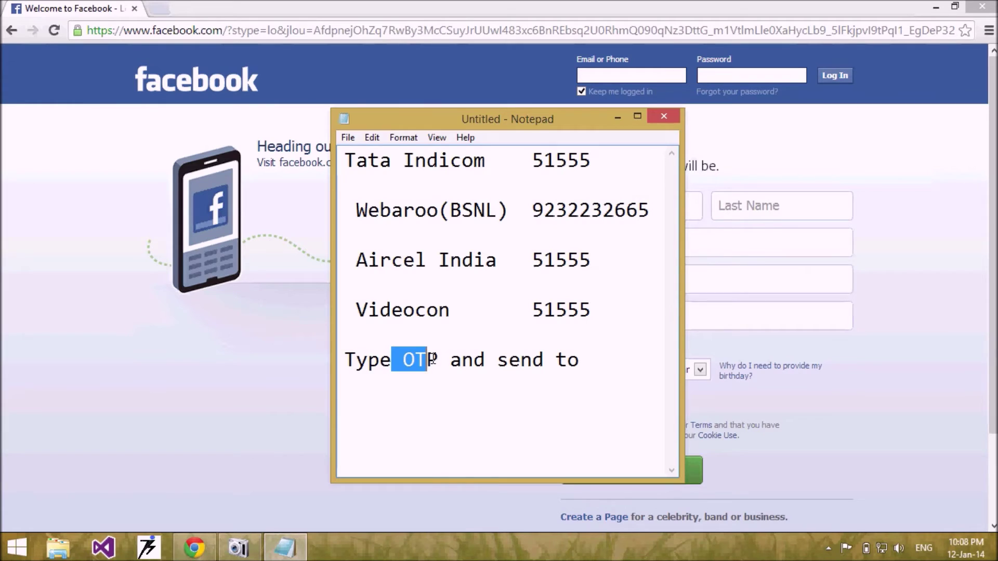
left_click_drag(649, 210, 550, 211)
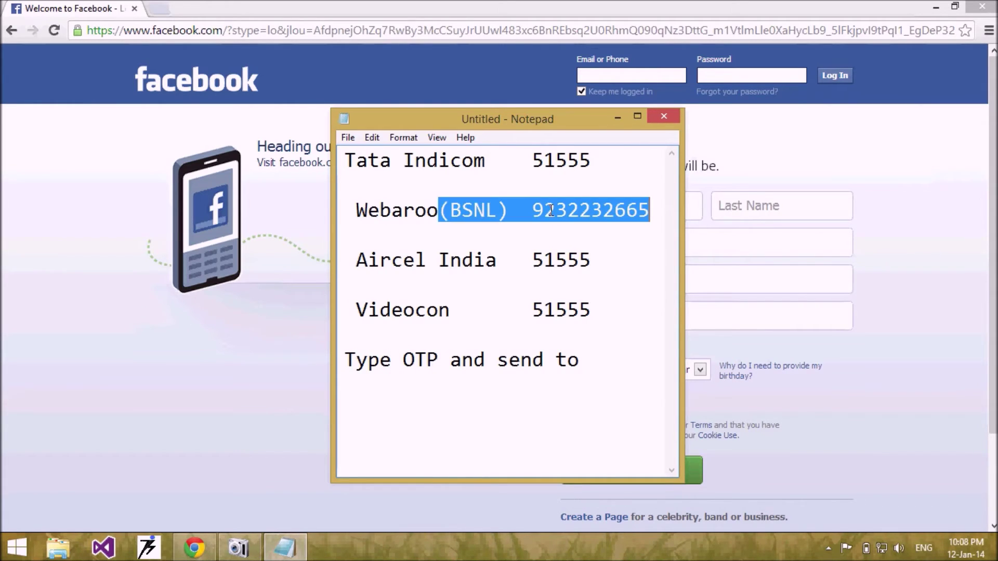
left_click(607, 208)
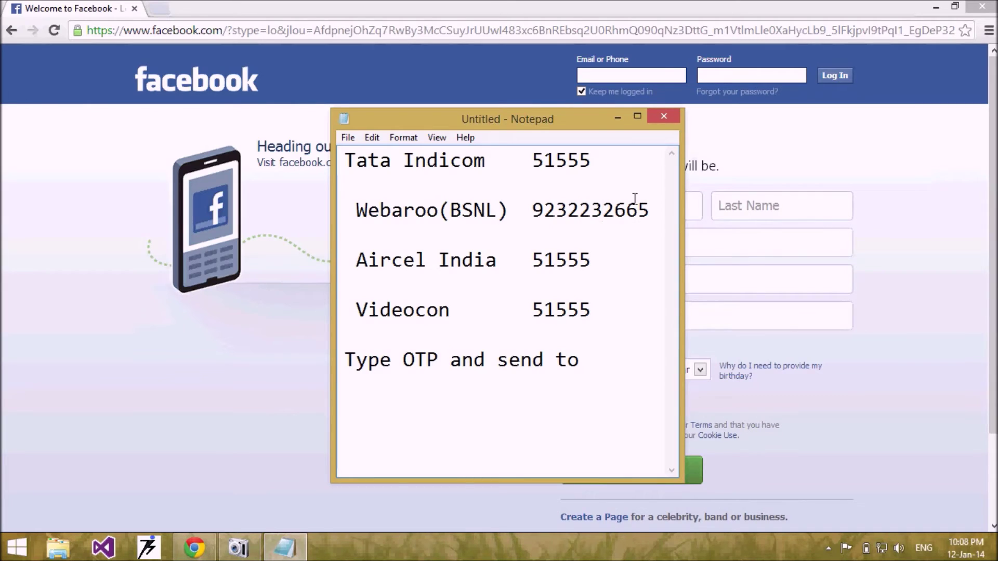
left_click_drag(650, 210, 551, 176)
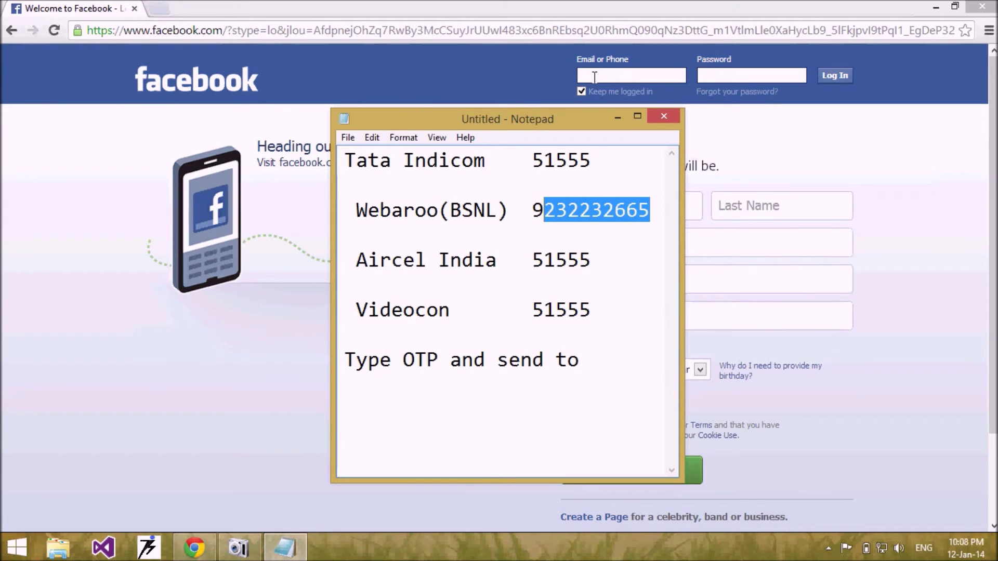
Log in with the saved account's email and the account password
left_click(594, 77)
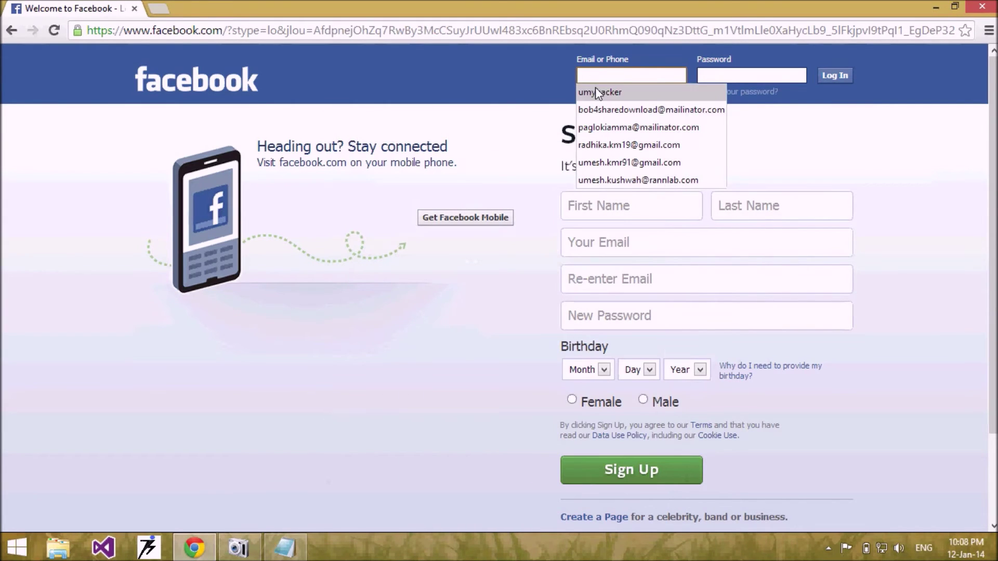
left_click(592, 89)
left_click(737, 72)
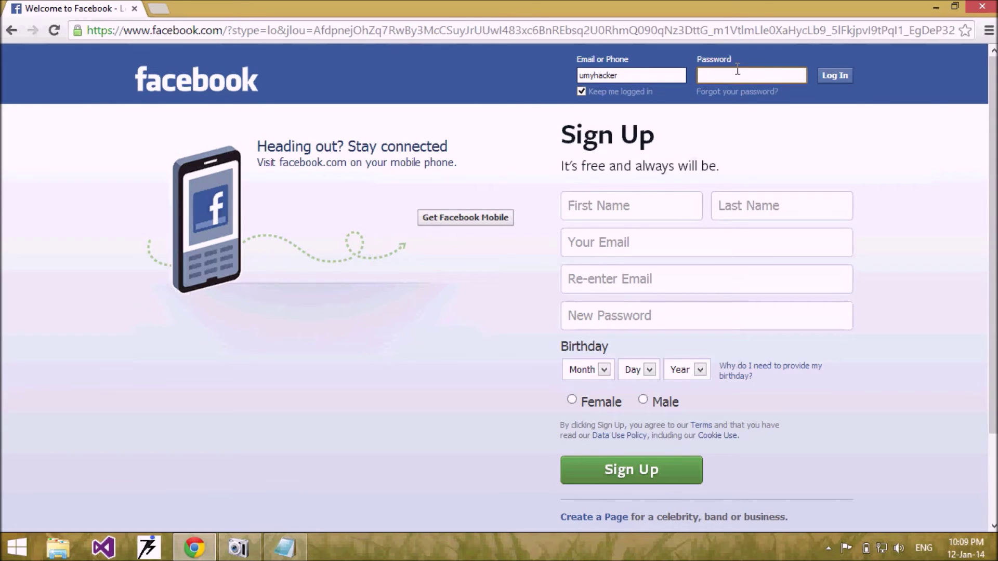
type("••••••")
left_click(836, 78)
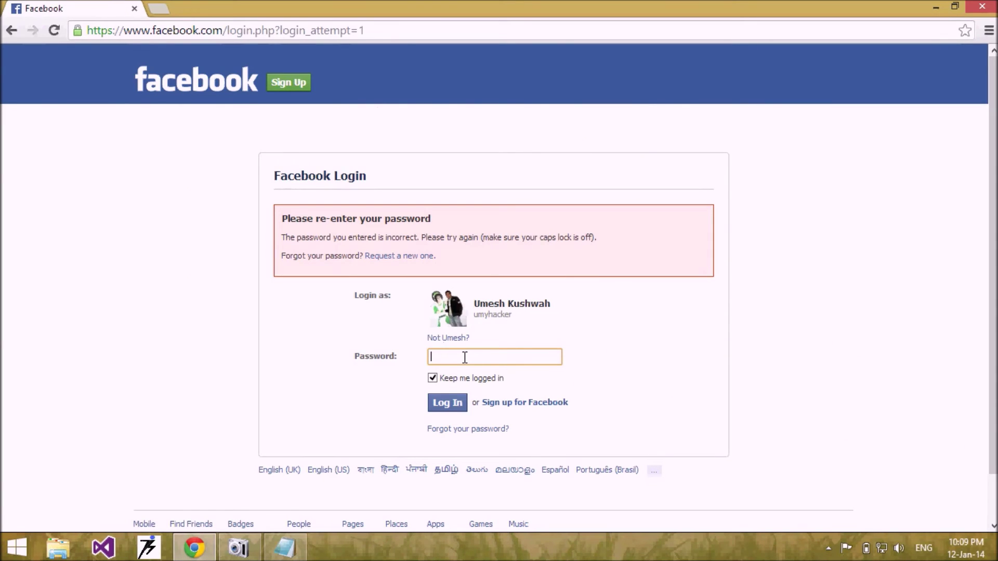
Retype the password and submit again, landing on the re-enter password prompt
type("••••••")
left_click(451, 402)
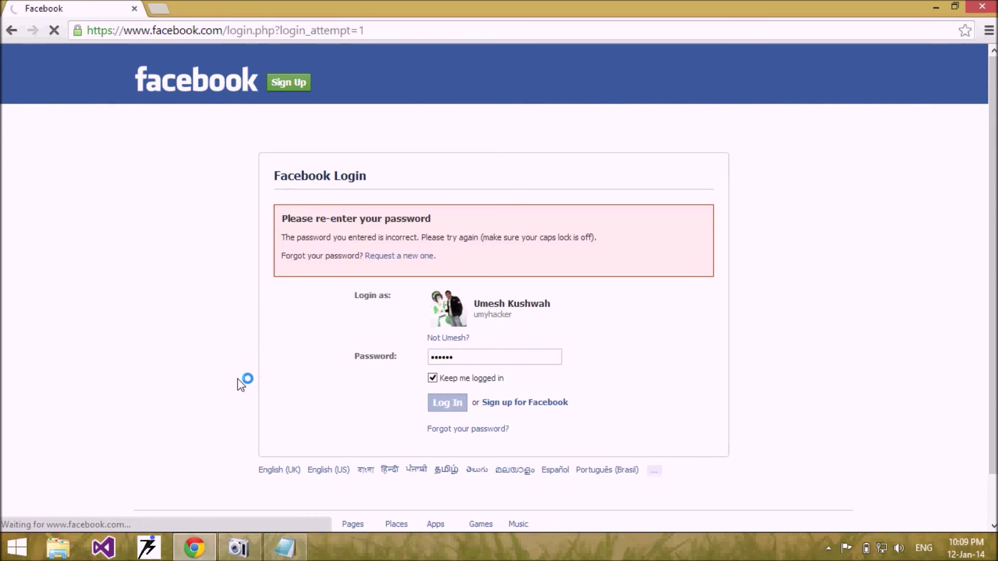
left_click(471, 355)
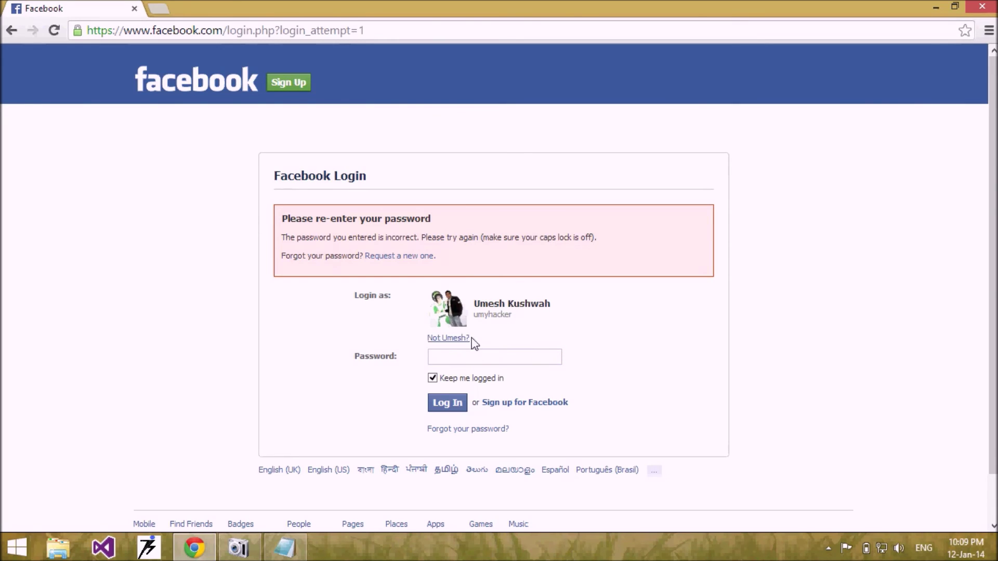
Log in using the SMS one-time password and browse the news feed
type("ab")
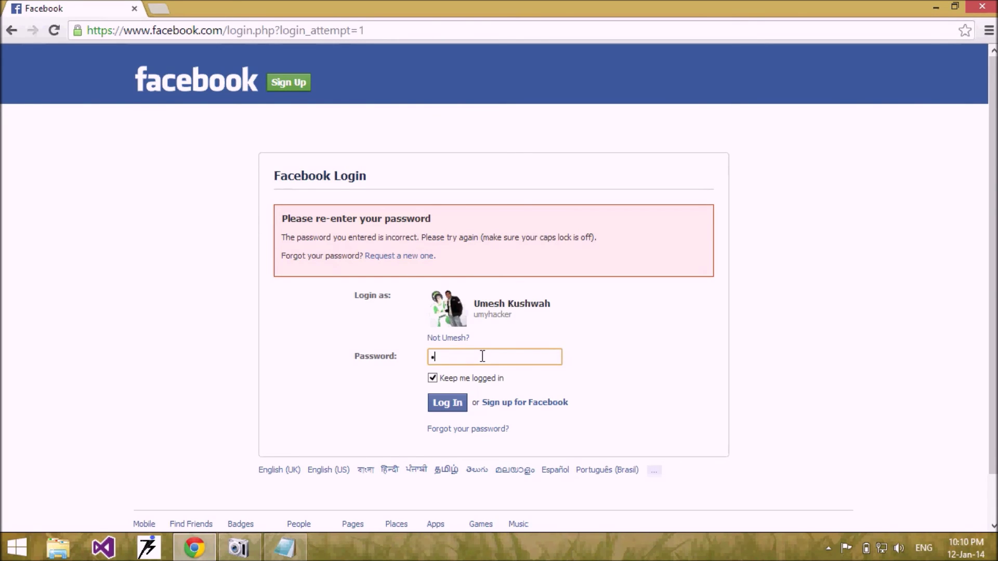
type("cdef")
left_click(447, 403)
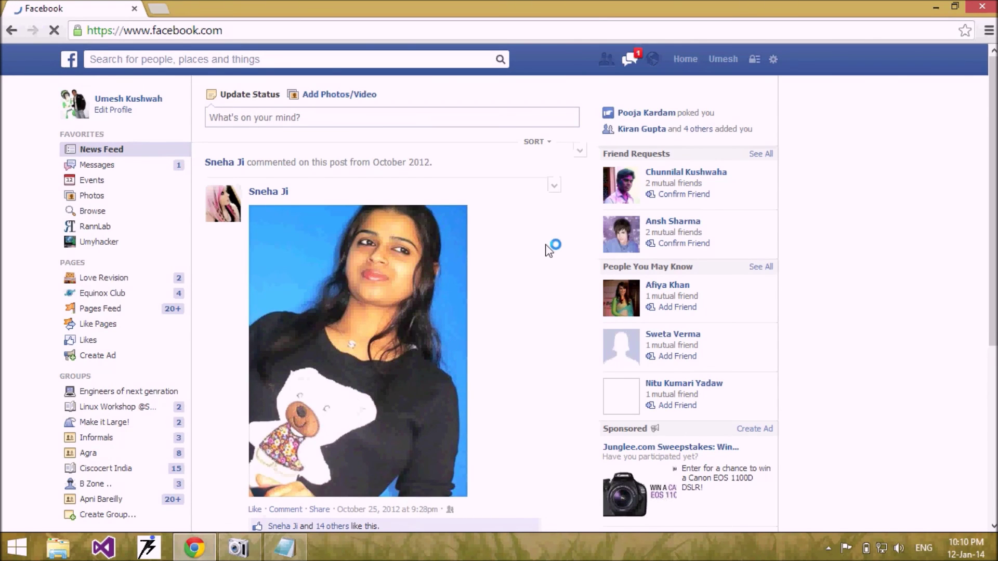
scroll(499, 301, "down", 5)
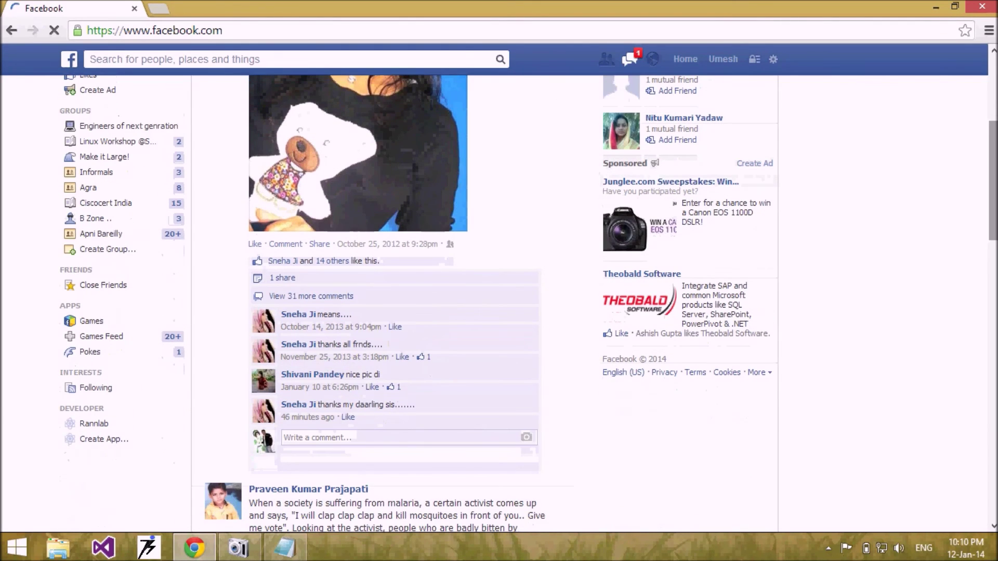
scroll(468, 305, "up", 4)
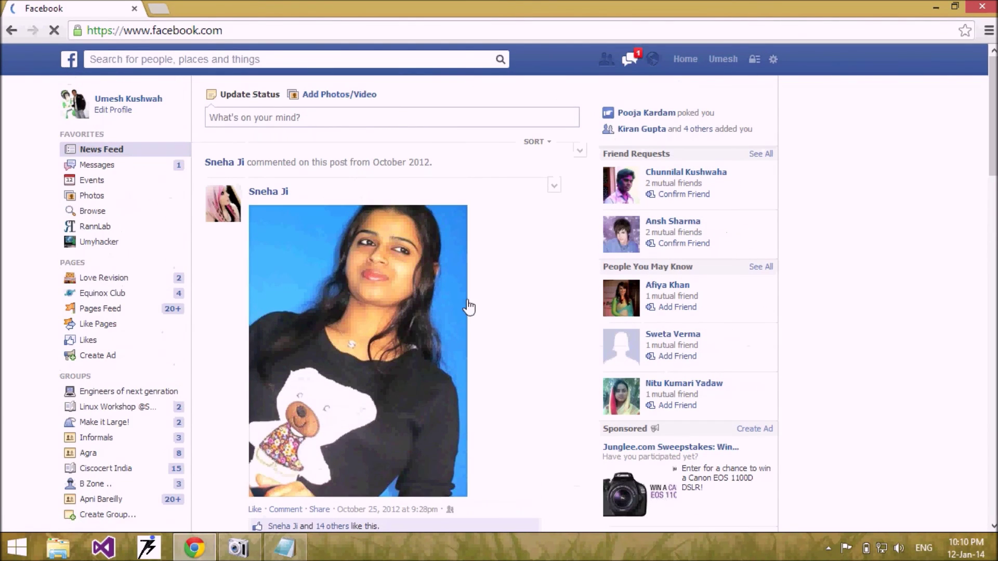
View the poke notification details, then minimise Chrome to reveal Notepad
left_click(628, 114)
scroll(467, 305, "down", 8)
scroll(933, 89, "down", 2)
scroll(932, 89, "up", 10)
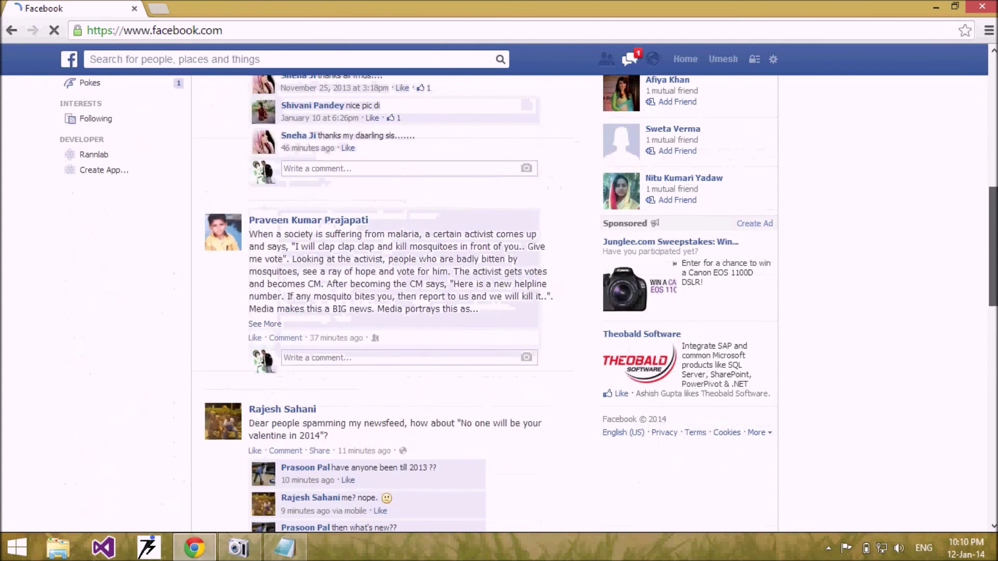
left_click(935, 6)
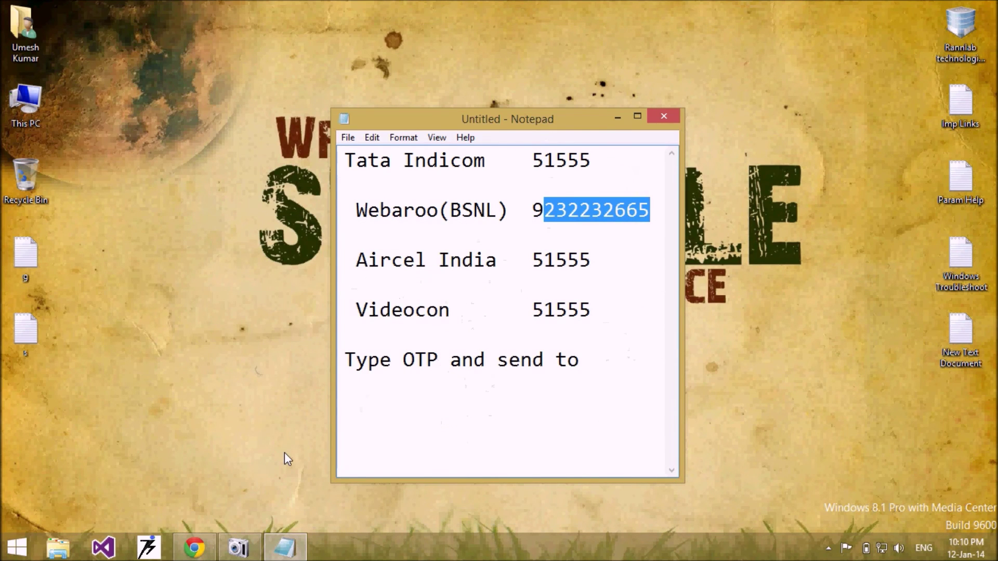